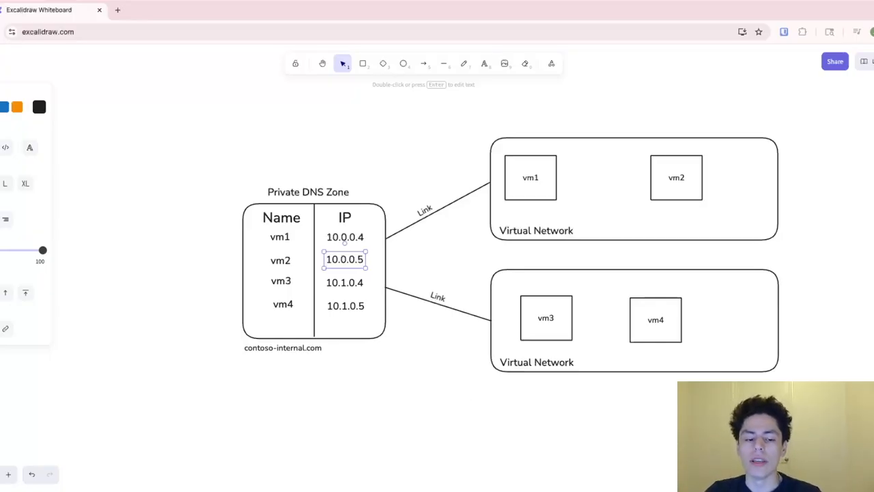
- Switch to the Azure portal and look through the resources in resource group rg-tutorial-dev-westus3-001
click(117, 9)
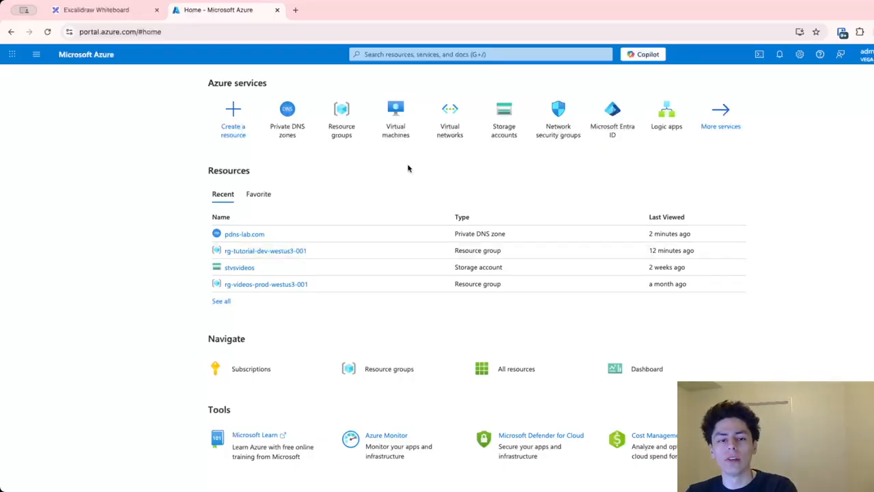
click(338, 121)
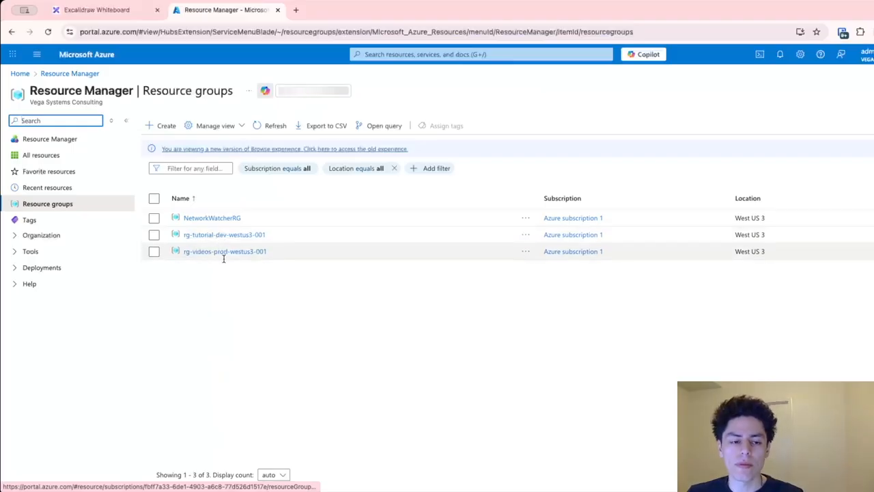
click(218, 235)
scroll(621, 342, down, 3)
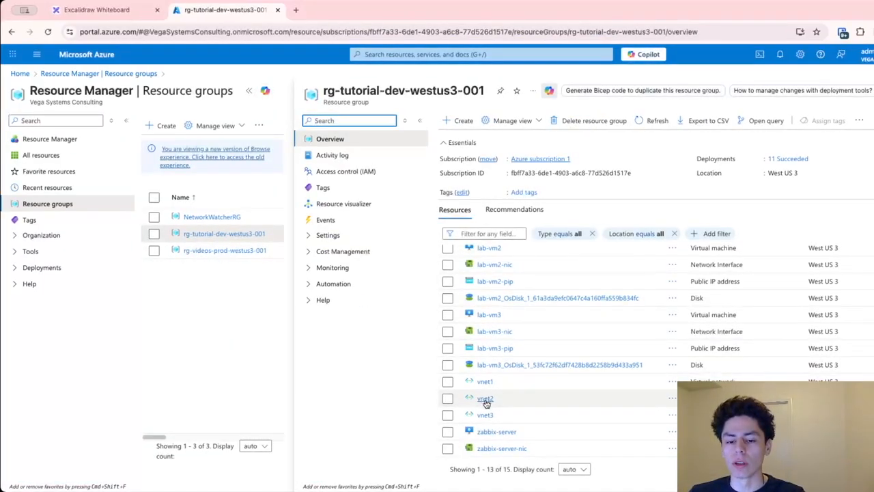
scroll(483, 409, up, 1)
- Start creating a private DNS zone named pdns-lab.com in resource group rg-tutorial-dev-westus3-001
click(532, 56)
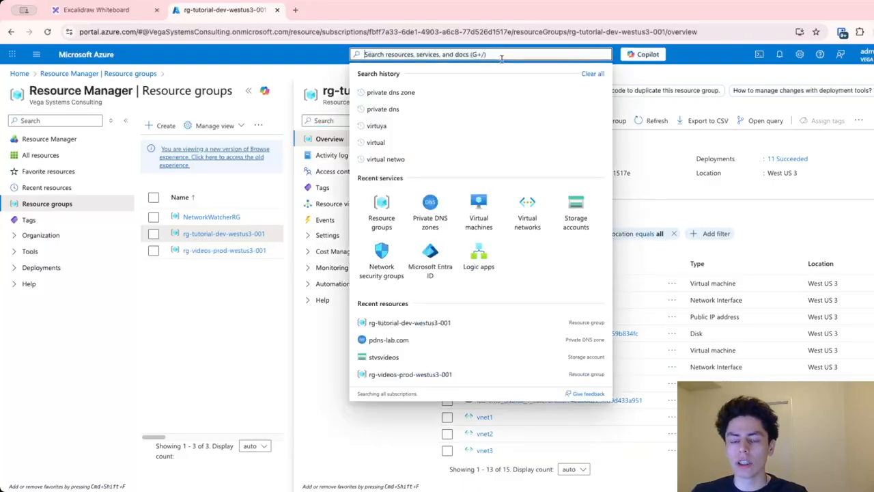
click(432, 229)
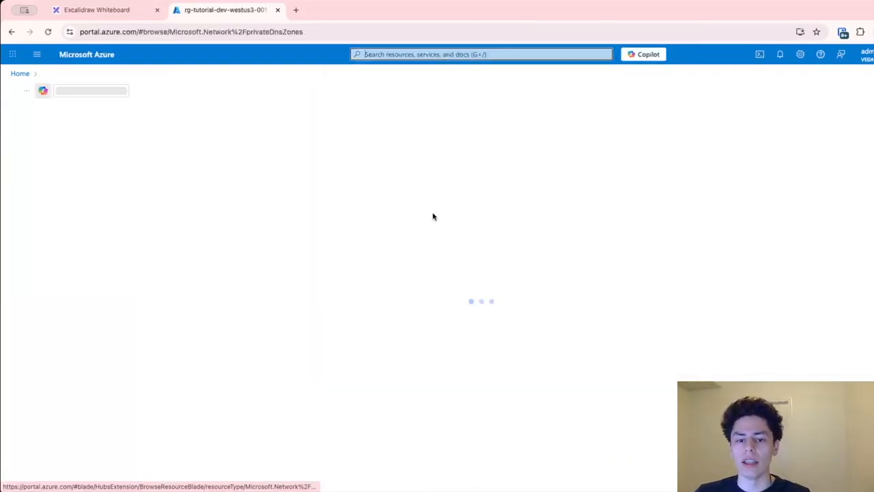
click(24, 127)
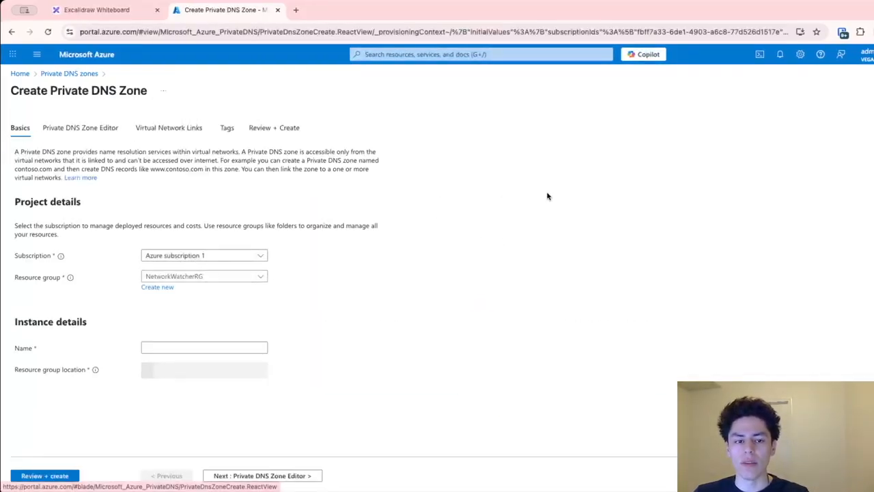
click(189, 349)
click(243, 372)
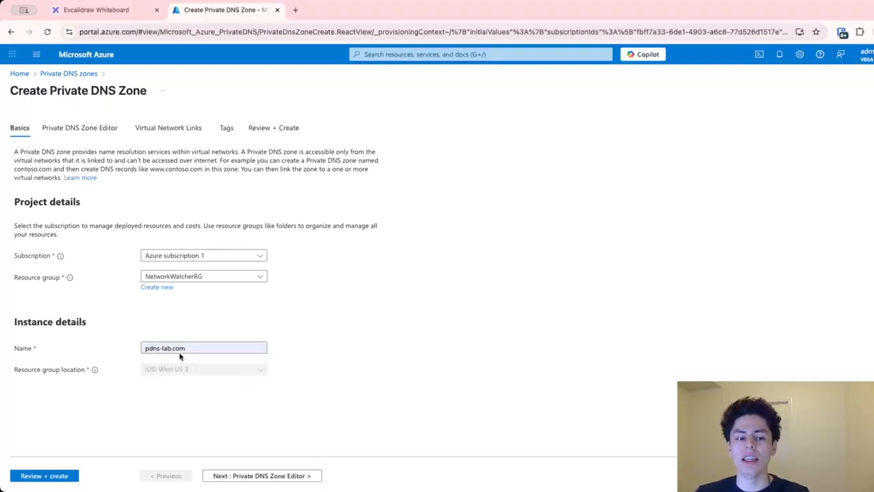
click(247, 279)
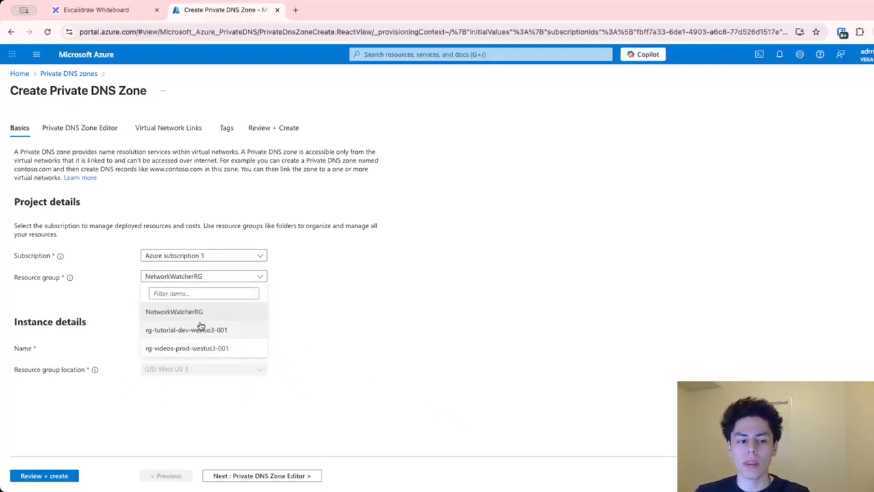
click(199, 338)
click(519, 346)
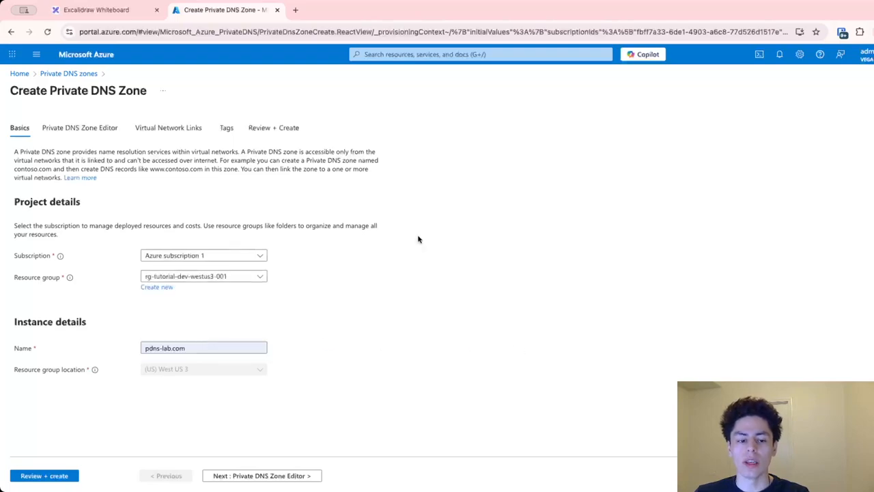
- Continue past the zone file import without adding records and start a new virtual network link
click(277, 475)
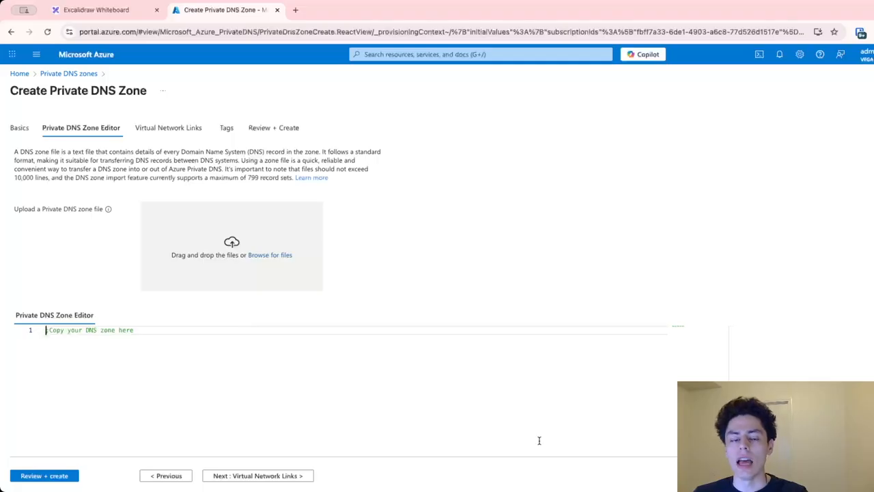
click(281, 475)
click(58, 202)
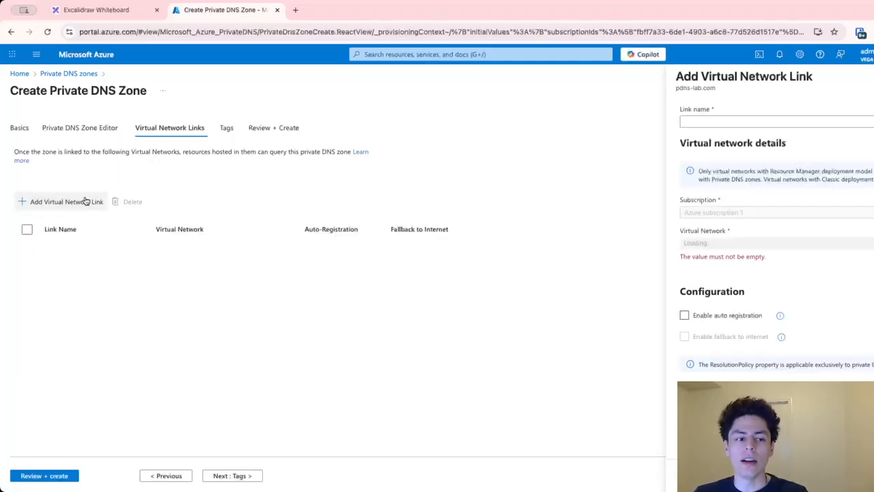
- Switch to the Excalidraw whiteboard and shift the upper link line between the private DNS zone and the virtual network slightly downward
click(129, 12)
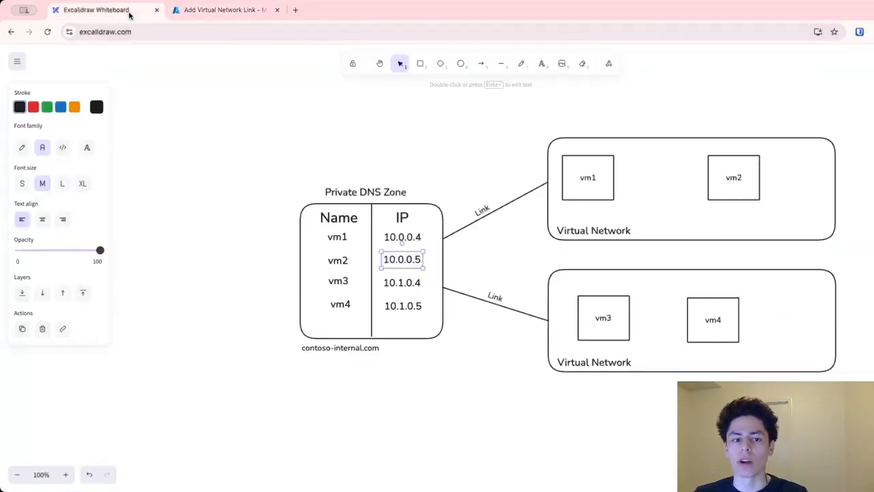
click(476, 172)
click(489, 215)
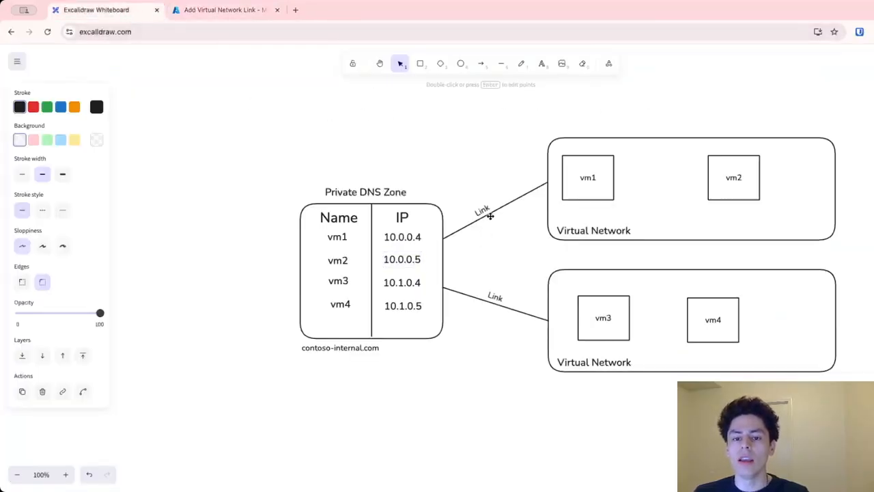
mouse_move(491, 214)
mouse_down()
mouse_move(354, 149)
mouse_move(401, 161)
mouse_move(387, 194)
mouse_move(401, 205)
mouse_move(484, 203)
mouse_move(499, 209)
mouse_move(489, 220)
mouse_up()
click(435, 156)
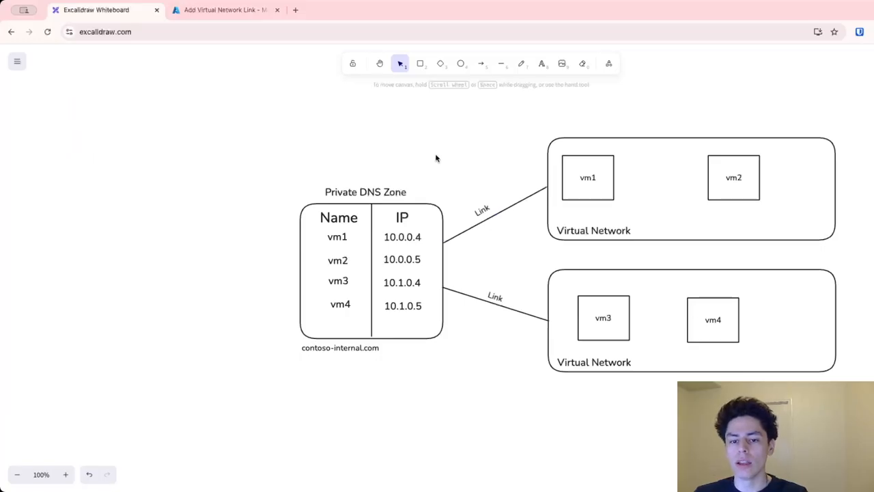
- Return to the Azure portal, choose vnet1 for the new virtual network link and name it vnet1-link
click(219, 9)
click(731, 120)
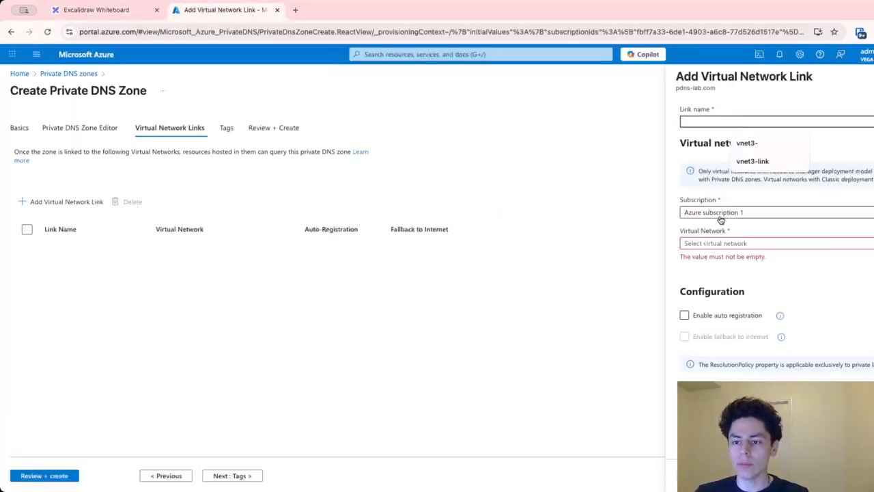
click(732, 244)
click(714, 298)
click(698, 120)
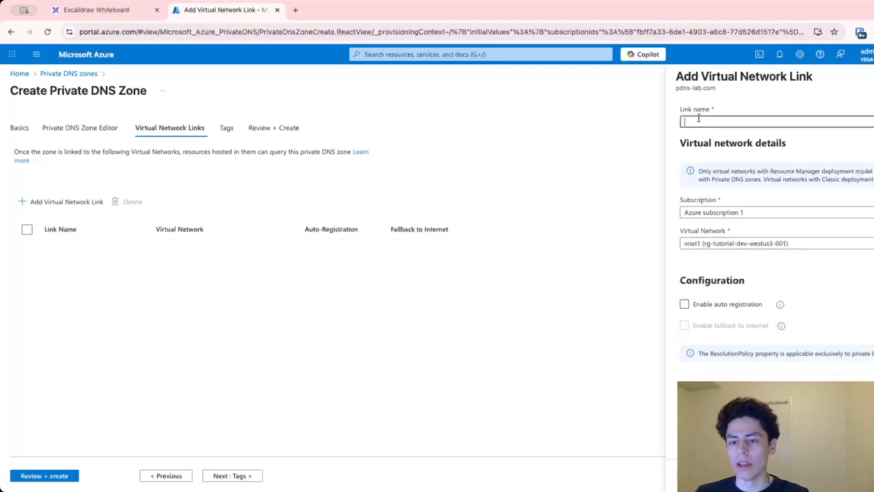
text(vnet1-link)
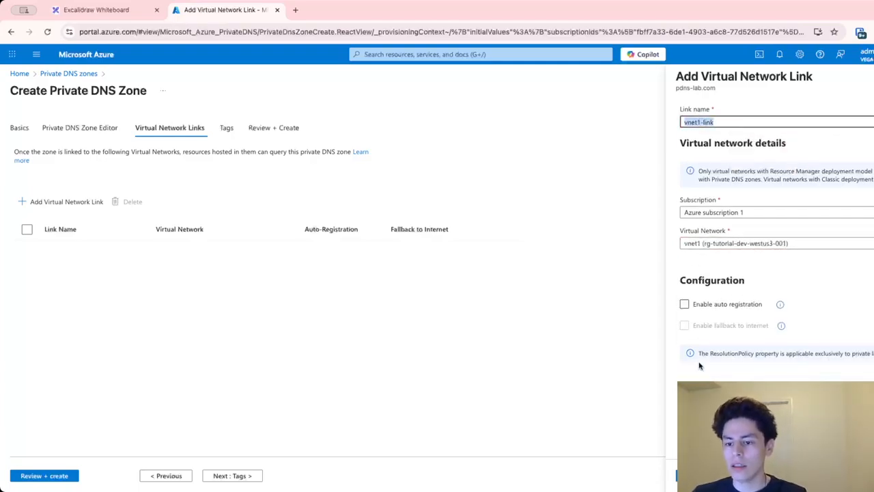
- Enable auto registration for vnet1-link and create the link
click(687, 306)
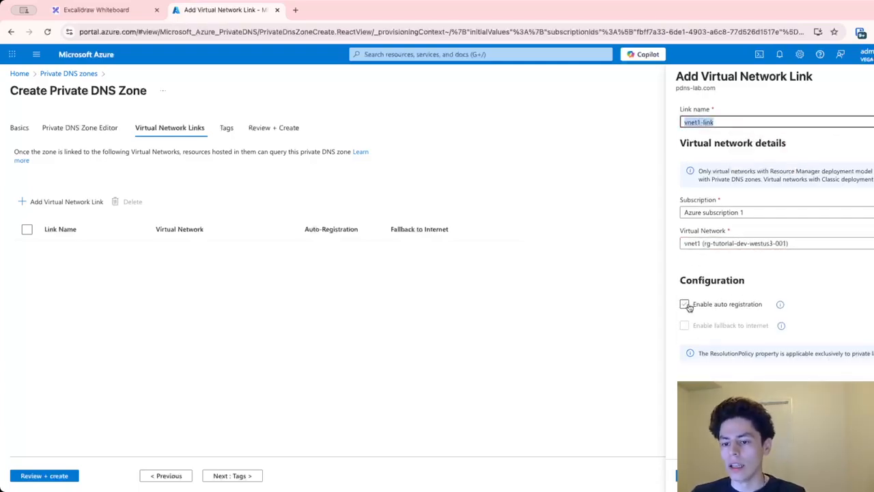
mouse_move(779, 307)
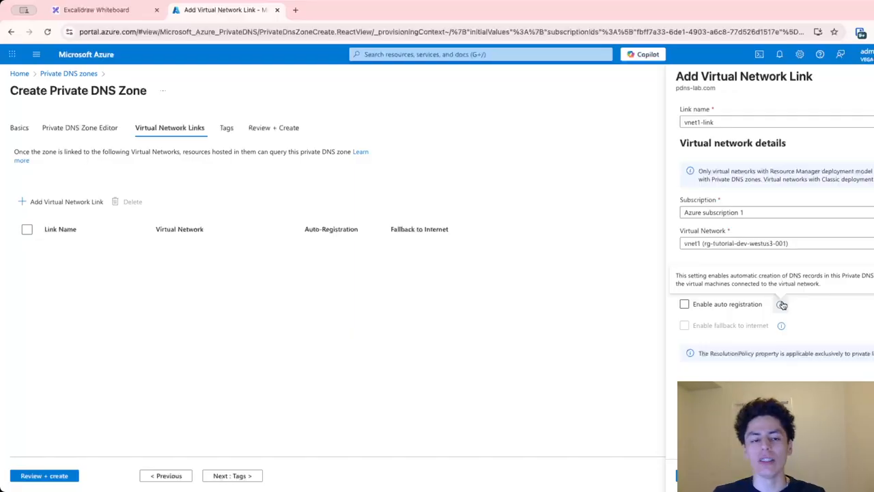
click(724, 304)
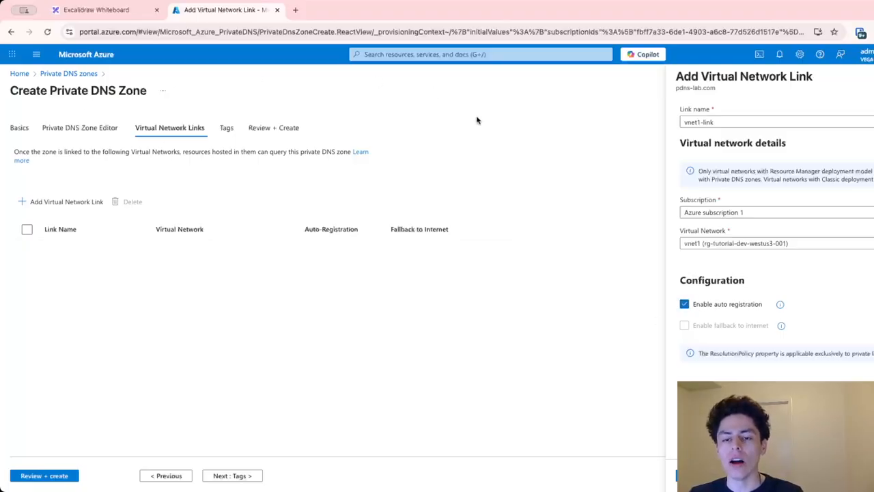
click(689, 247)
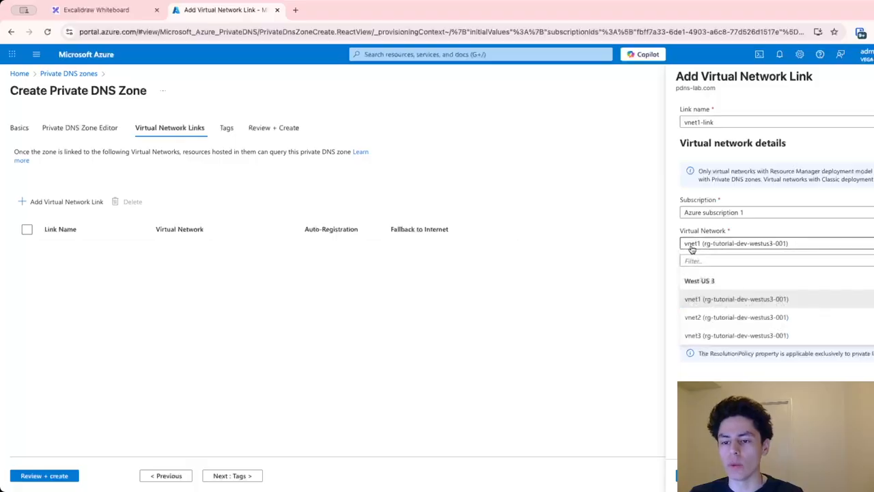
click(691, 248)
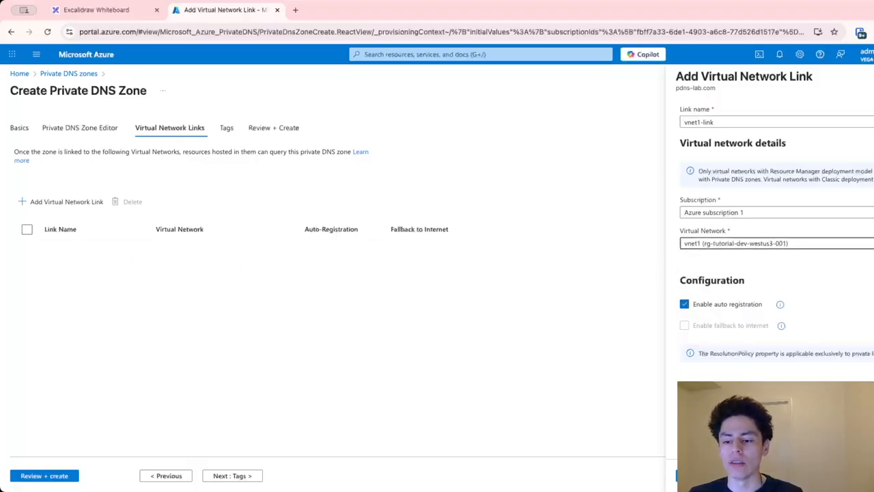
click(691, 475)
- Add a virtual network link named vnet2-link to vnet2 with auto registration enabled
click(76, 202)
click(774, 123)
text(vnet)
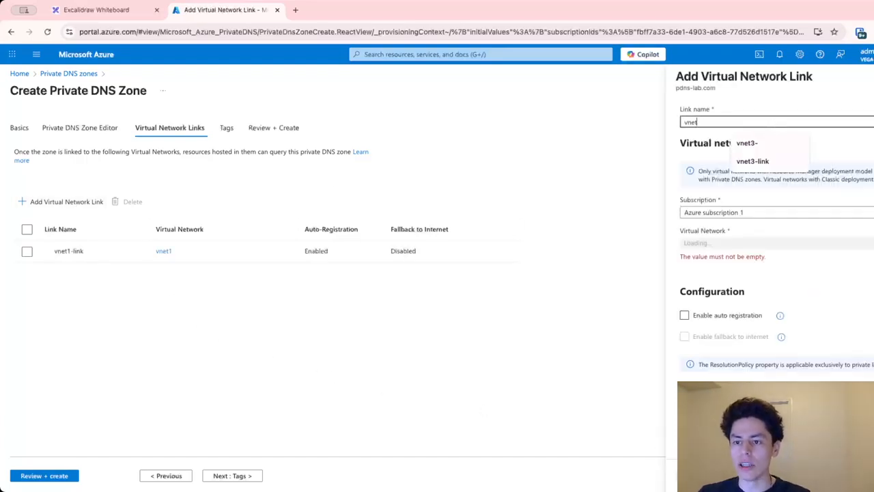
text(2-link)
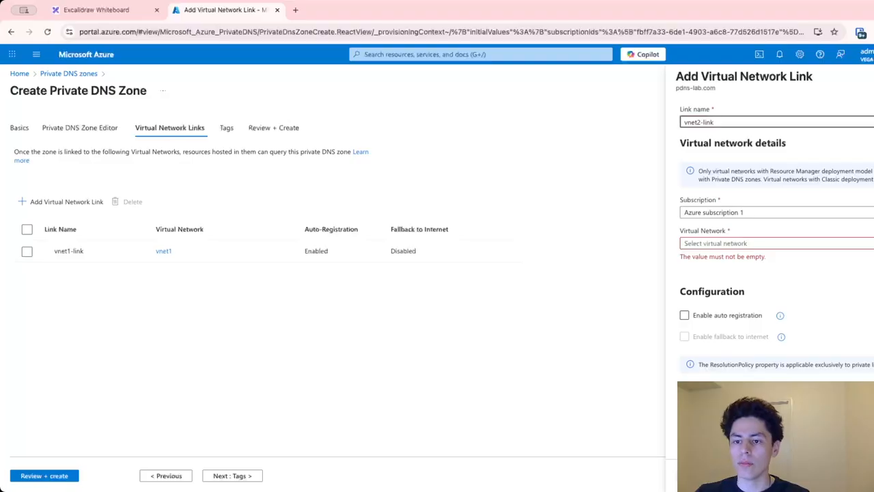
click(792, 244)
click(713, 317)
click(684, 304)
click(683, 475)
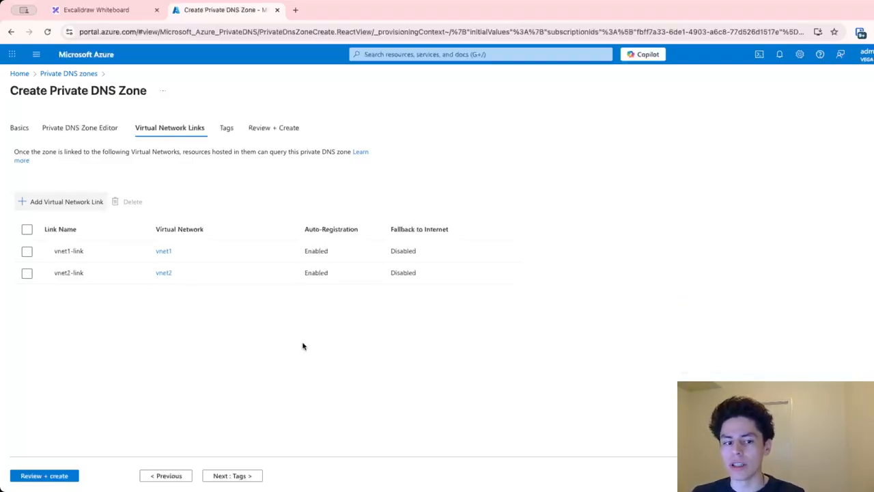
- Add a virtual network link named vnet3-link to vnet3 with auto registration enabled, and submit the zone for review
click(64, 201)
click(757, 121)
text(vnet3-link)
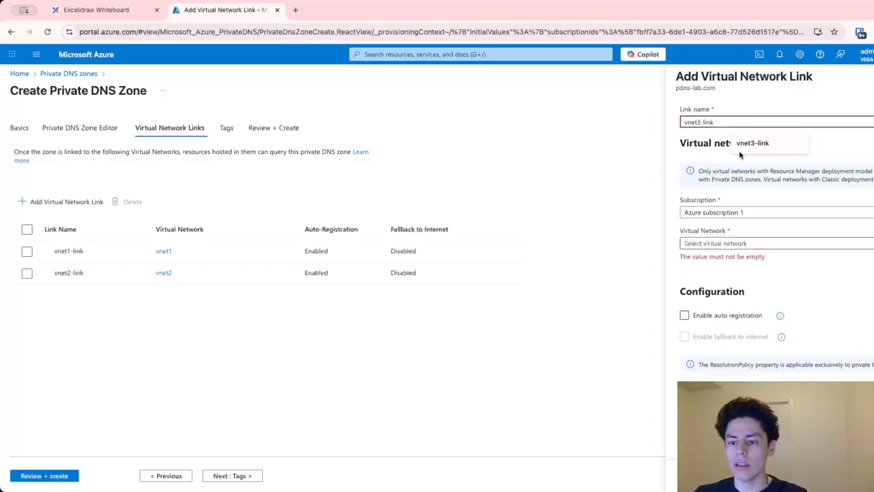
click(744, 244)
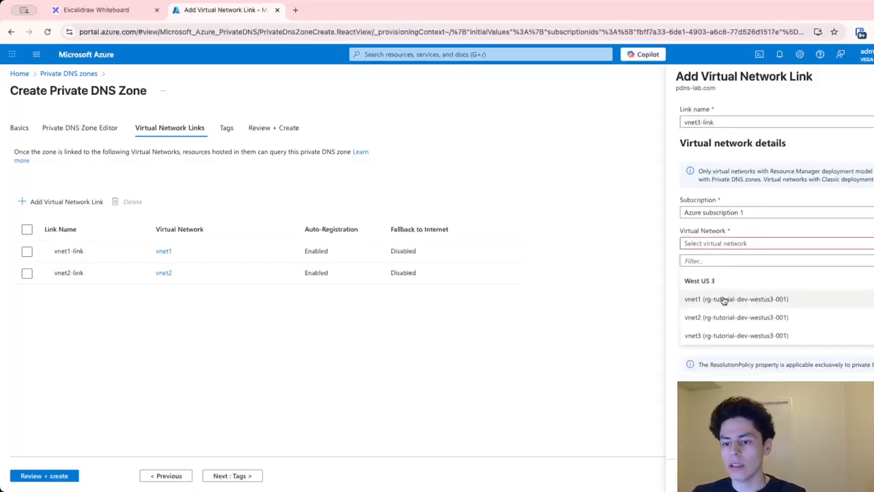
click(728, 336)
click(684, 303)
click(683, 475)
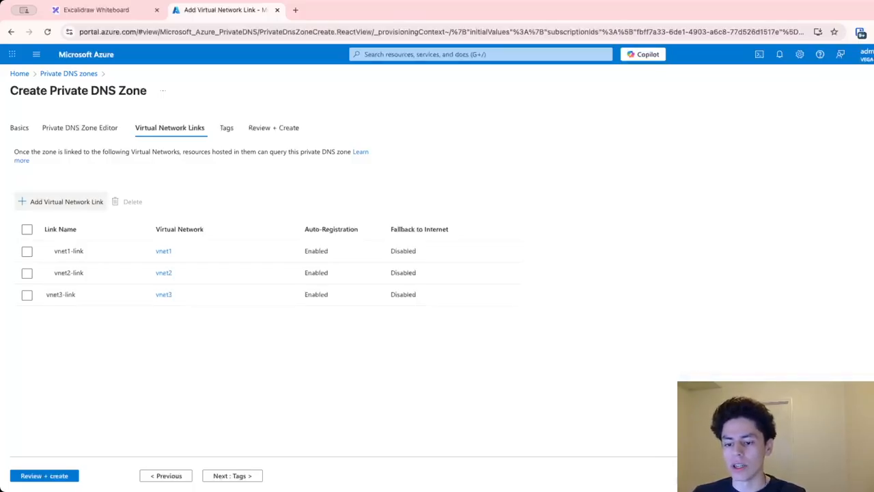
click(48, 475)
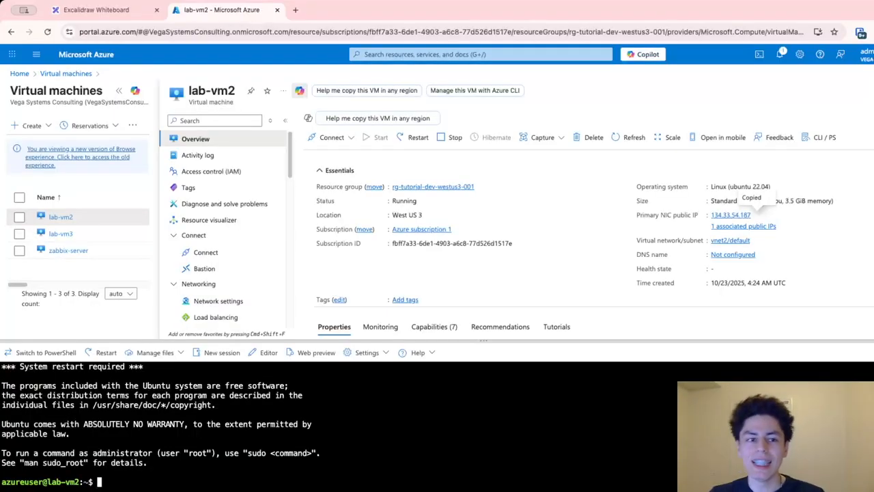
- From the lab-vm2 shell, ping 10.1.0.4 and look up zabbix-server.pdns-lab.com with nslookup
text(ping)
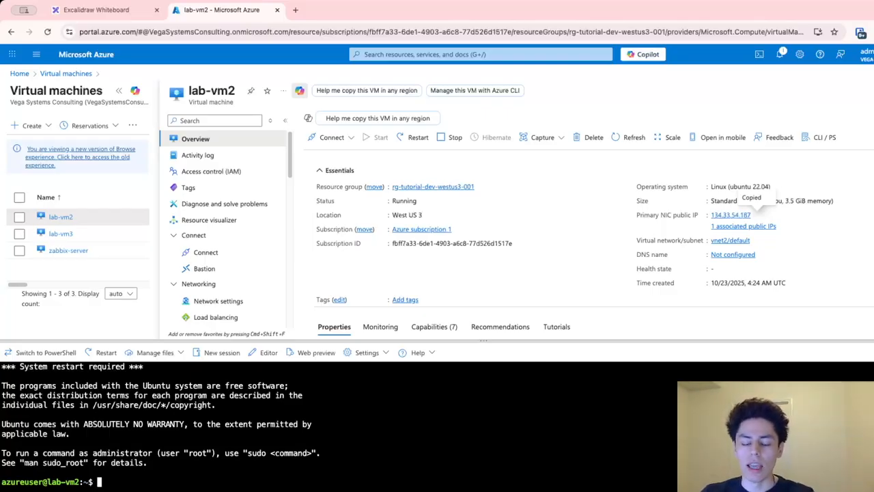
text( 1)
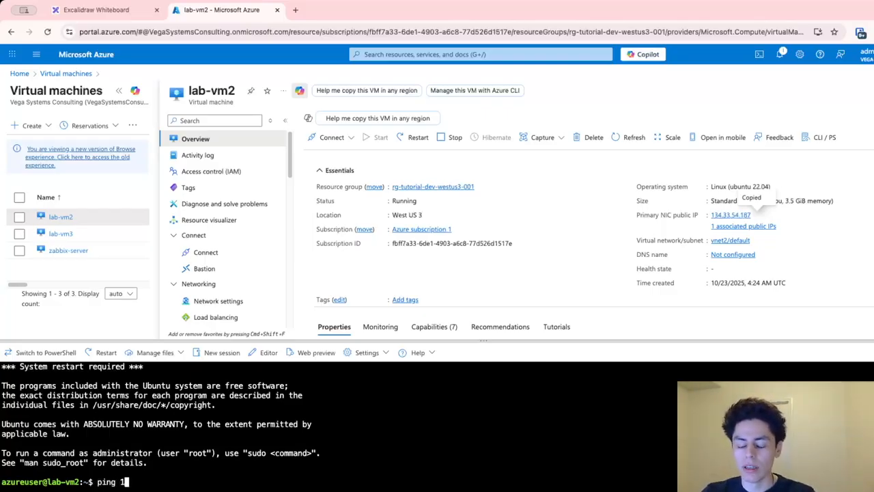
text(0.1.0.4)
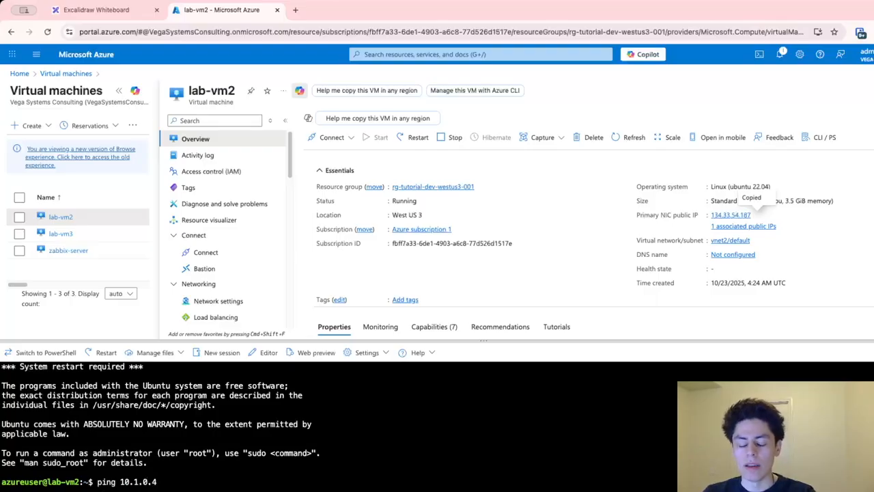
key(Return)
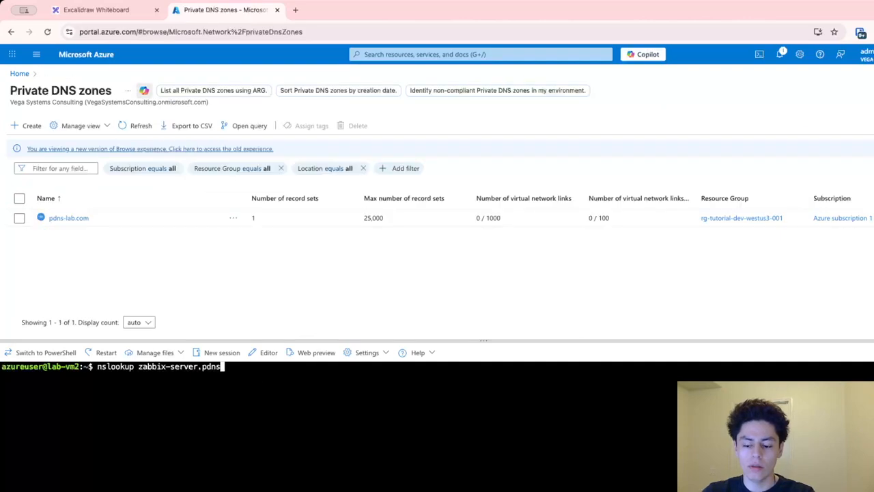
text(lab.com)
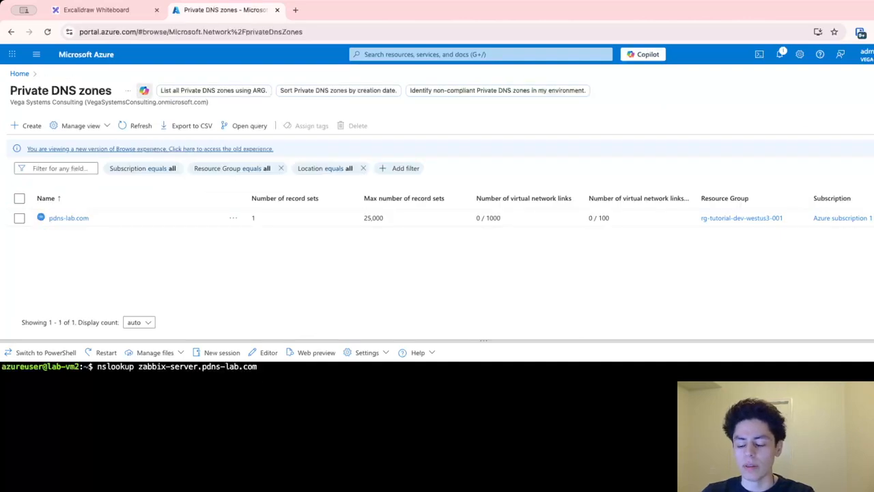
key(Return)
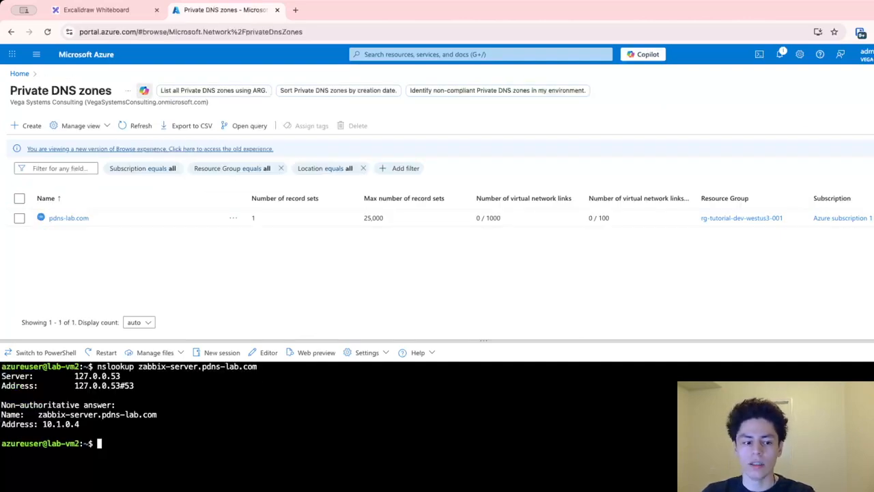
- Open the recordsets of the pdns-lab.com zone and compare them with the nslookup output for zabbix-server
drag(81, 425, 7, 424)
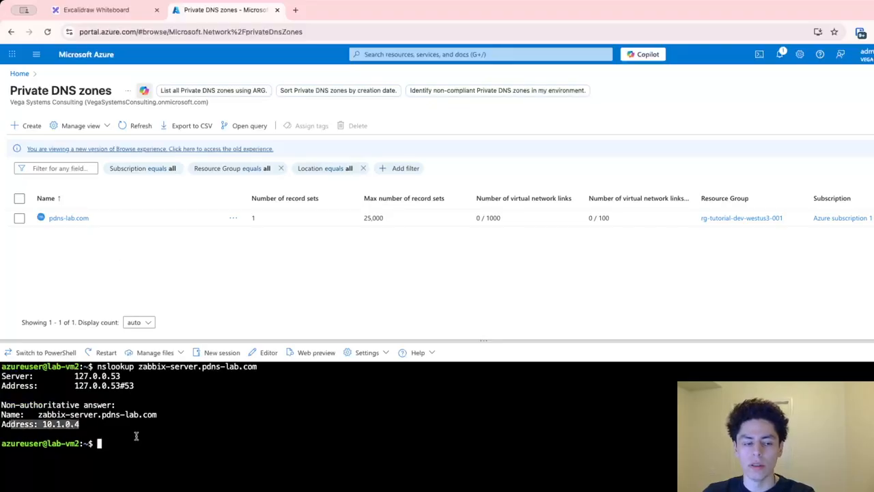
click(137, 436)
click(72, 219)
scroll(266, 269, down, 1)
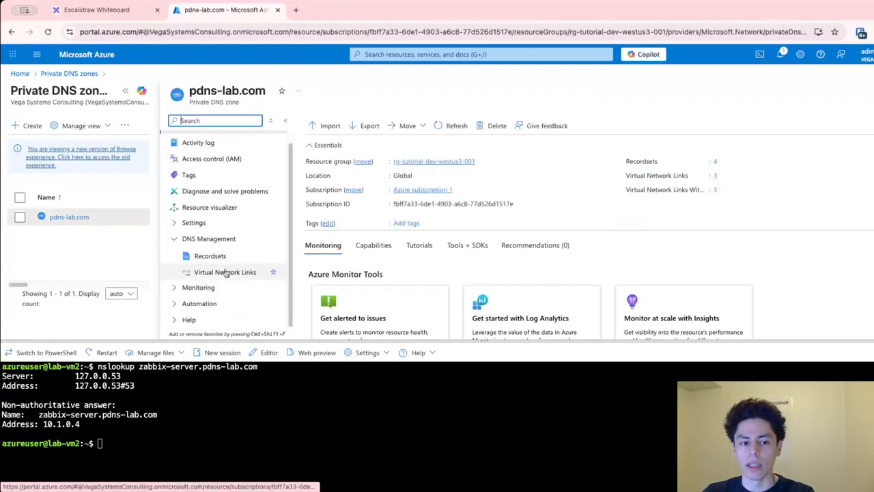
click(210, 255)
scroll(398, 297, down, 1)
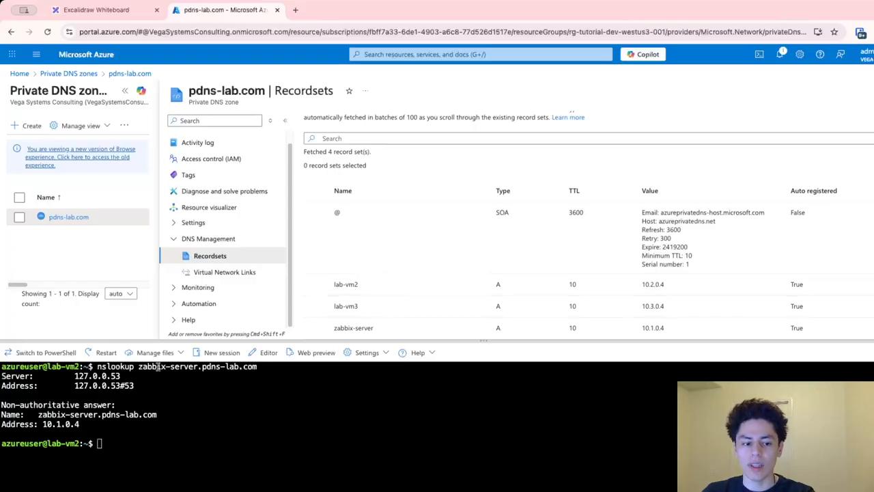
drag(140, 368, 187, 367)
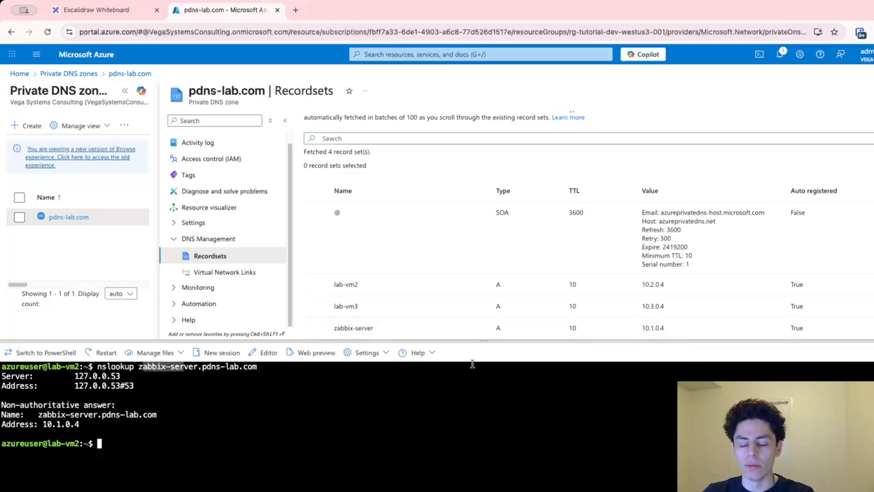
drag(82, 425, 3, 376)
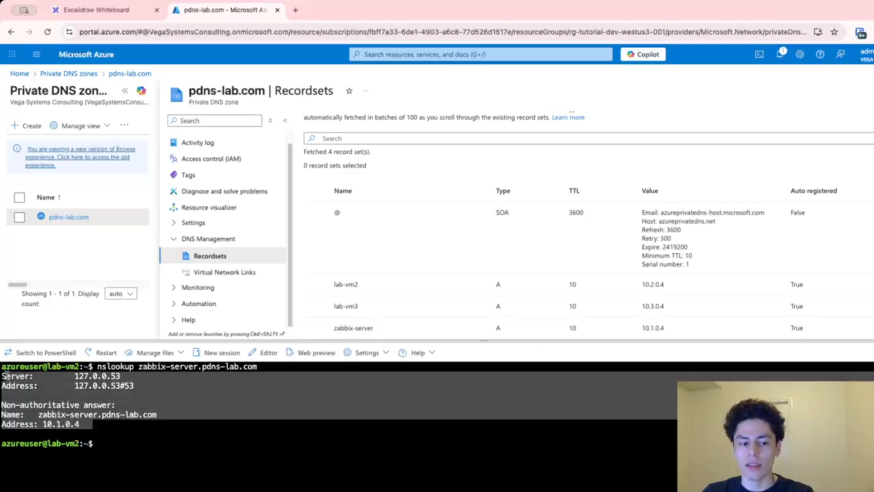
- Look up lab-vm3.pdns-lab.com with nslookup from the lab-vm2 shell
click(185, 435)
text(nslookup )
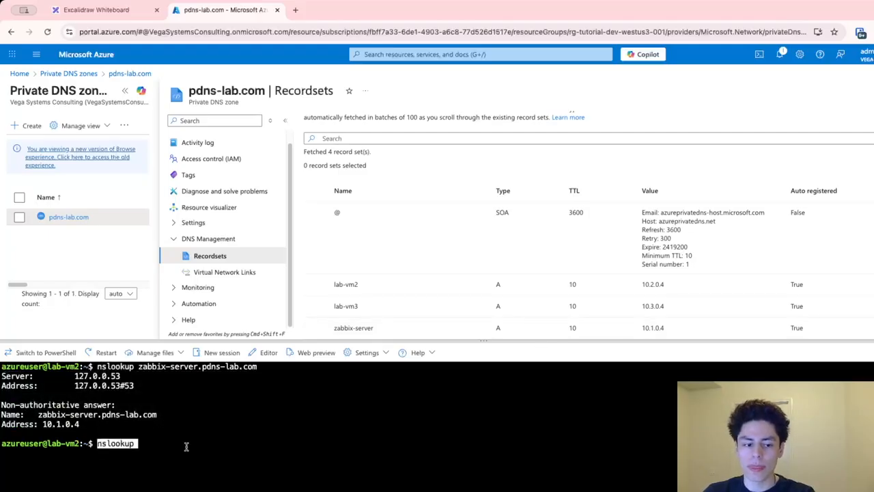
text(lab-vm)
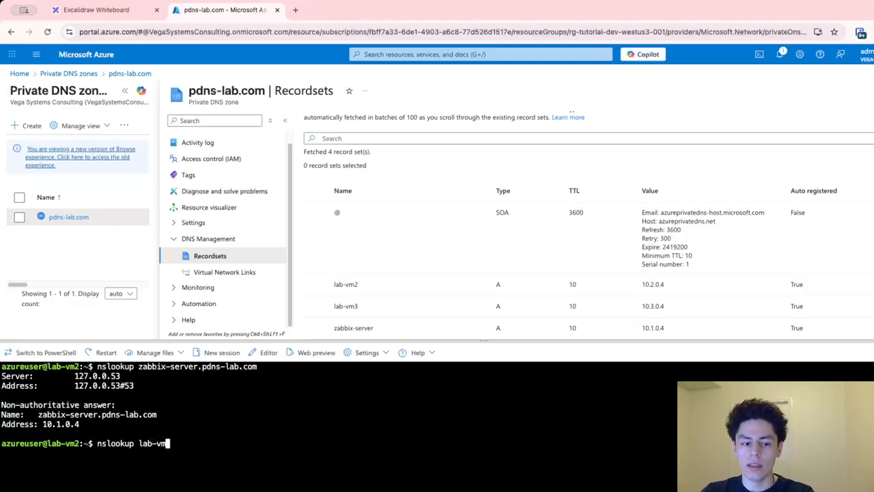
text(3.pdns0la)
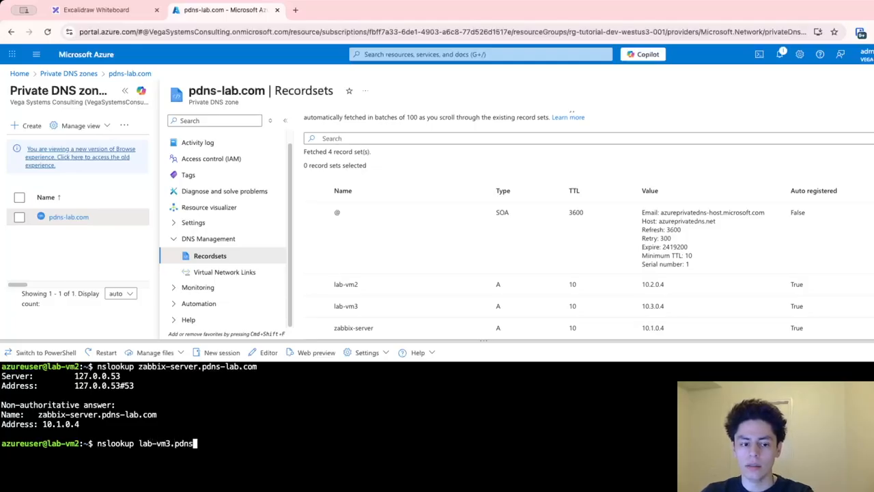
key(BackSpace)
key(BackSpace)
key(BackSpace)
text(-ka)
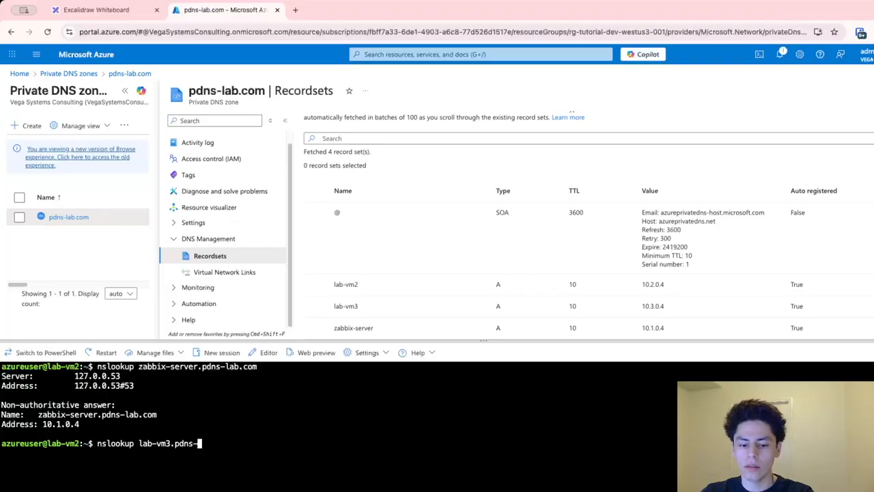
key(BackSpace)
key(BackSpace)
text(lab.com)
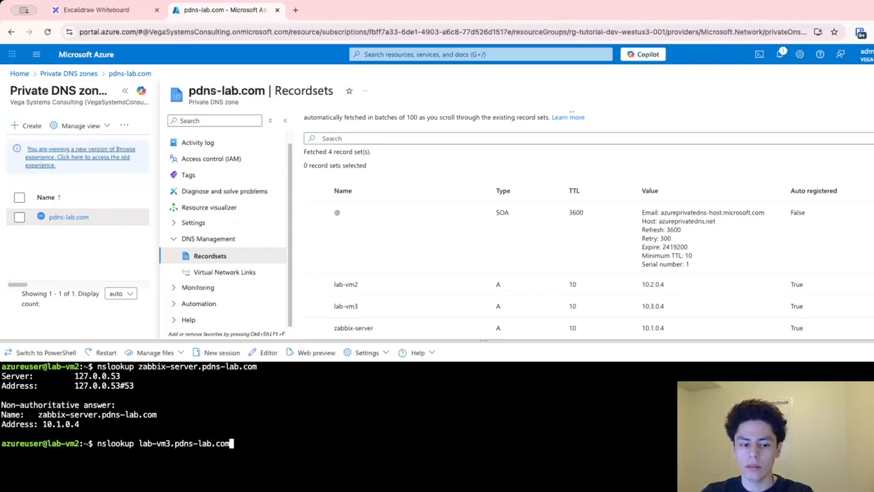
key(Return)
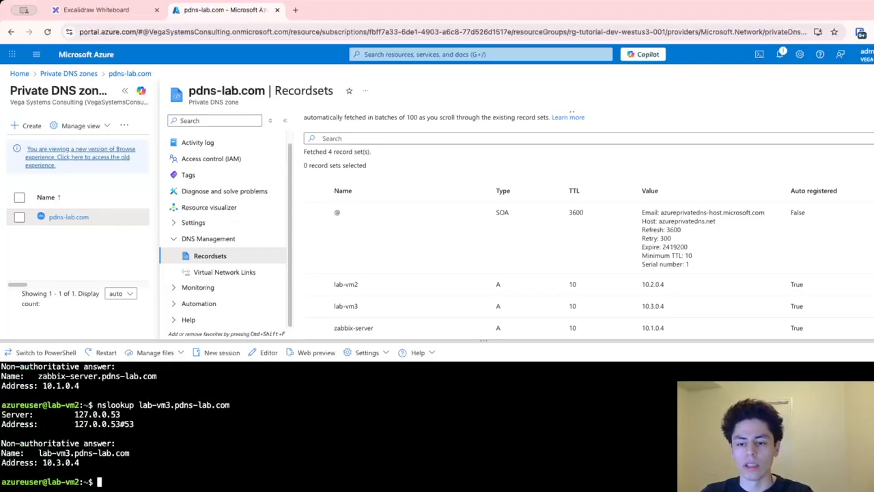